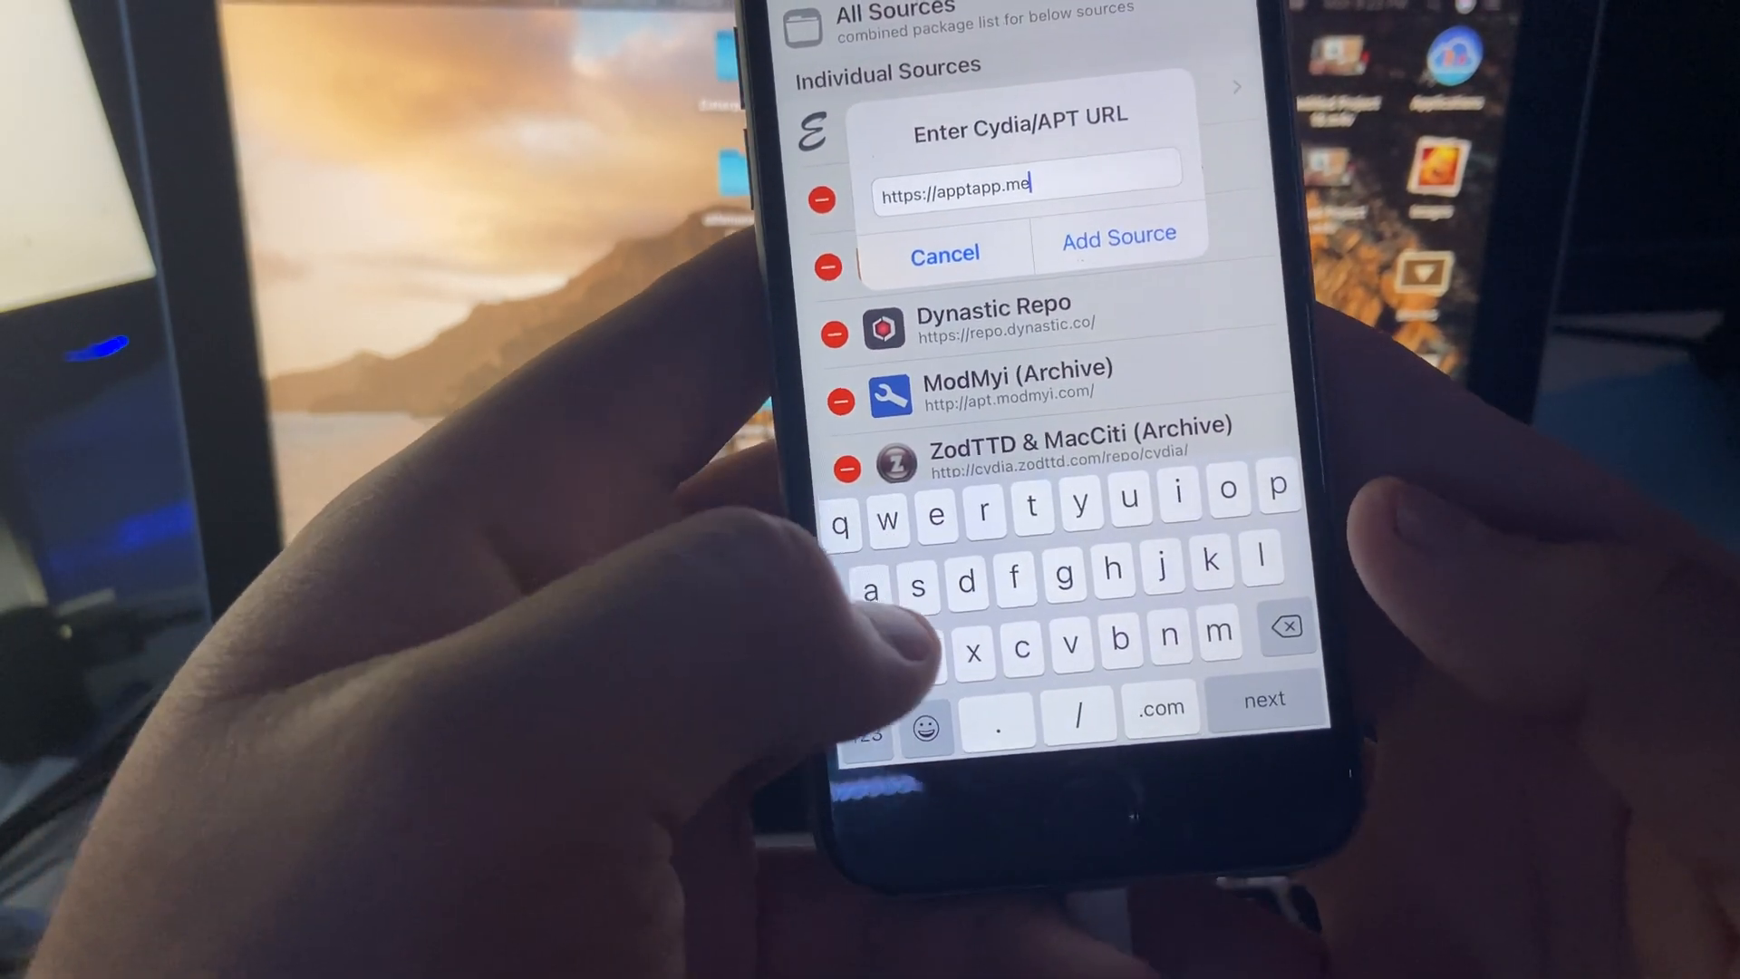
type("/re")
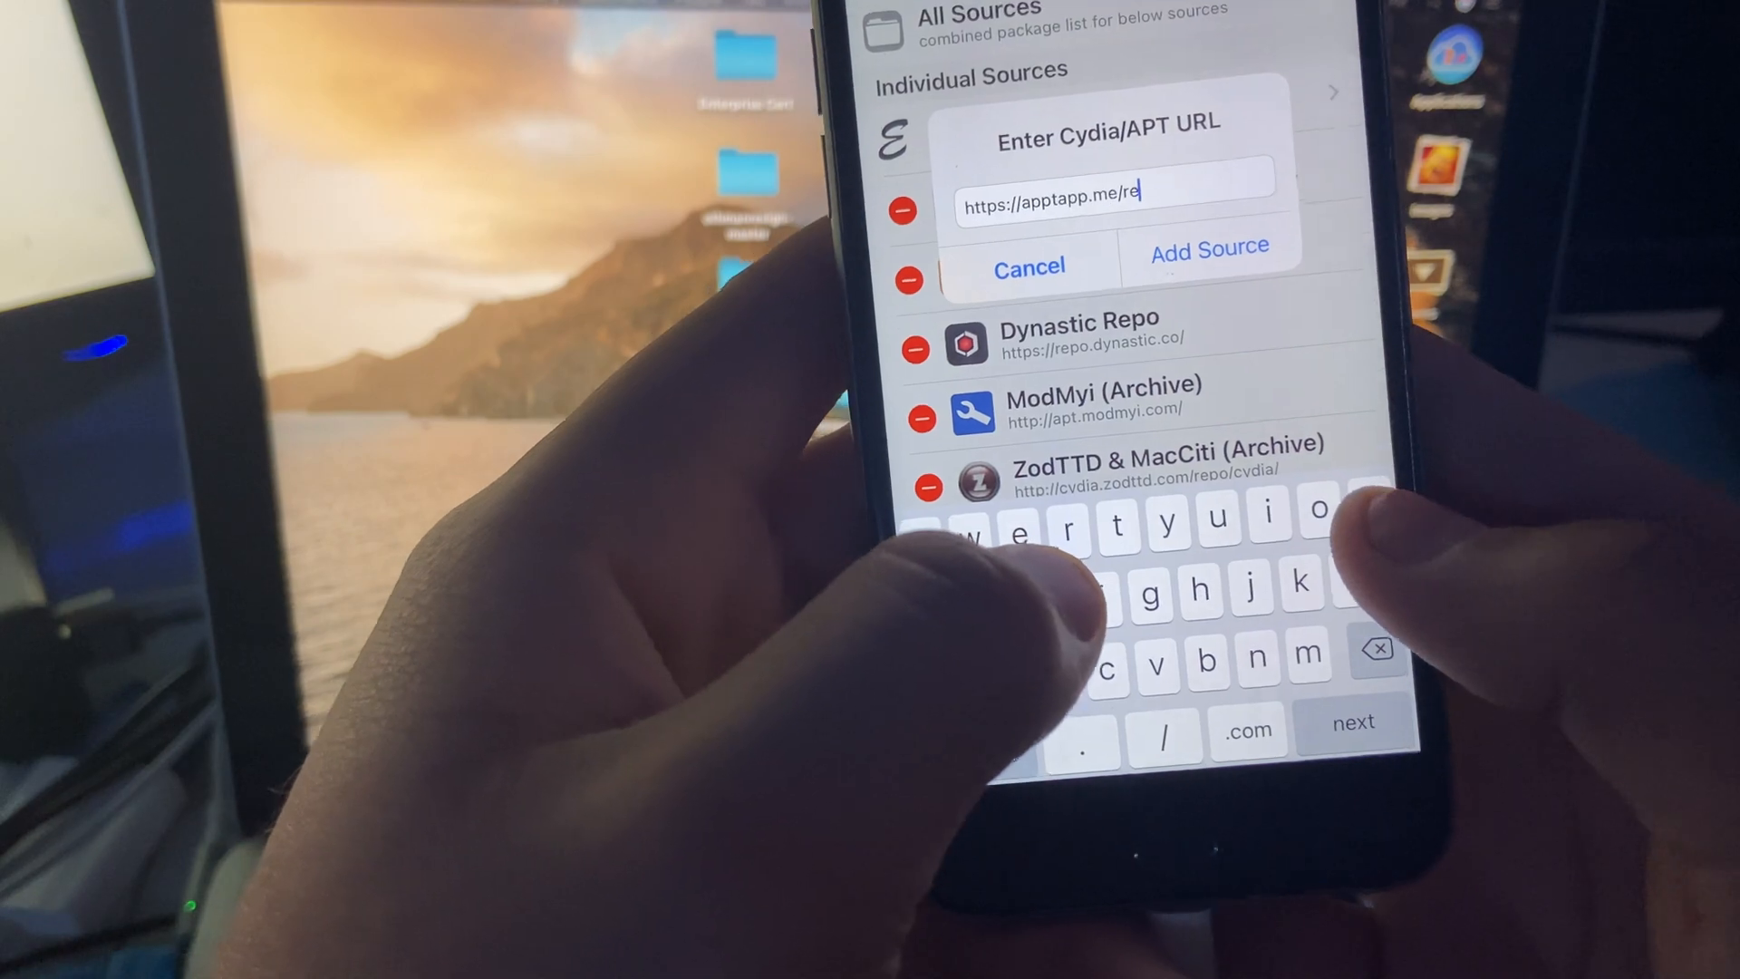
type("po/")
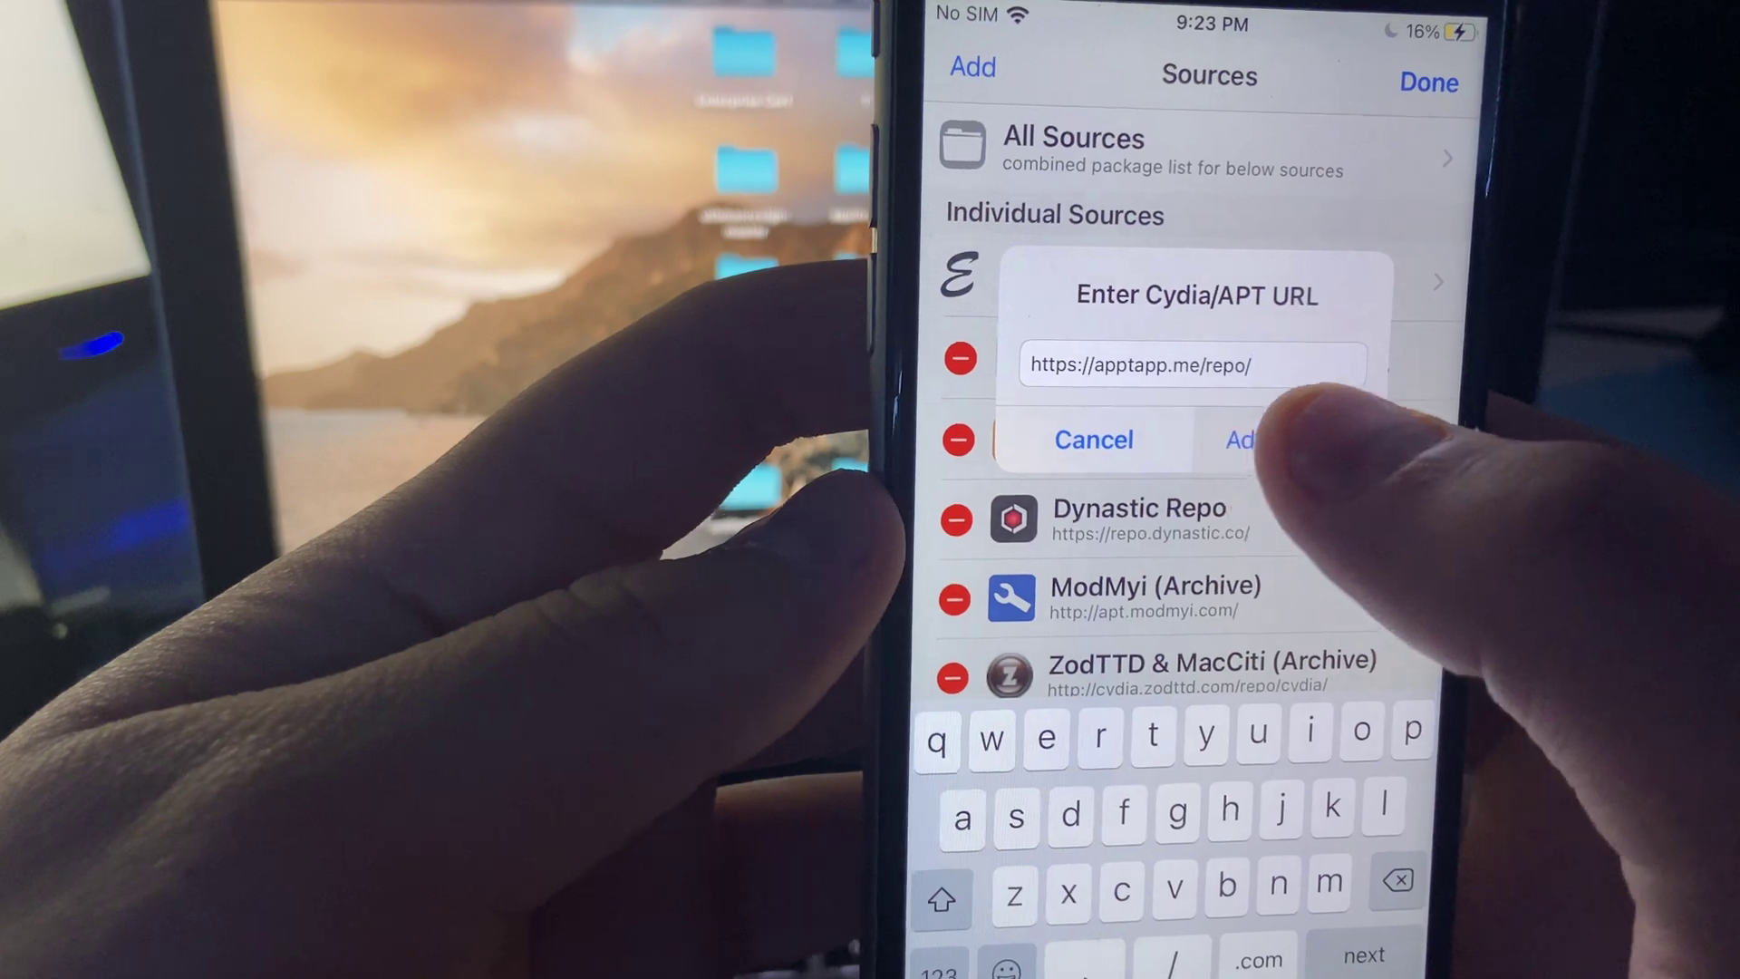
left_click(1120, 375)
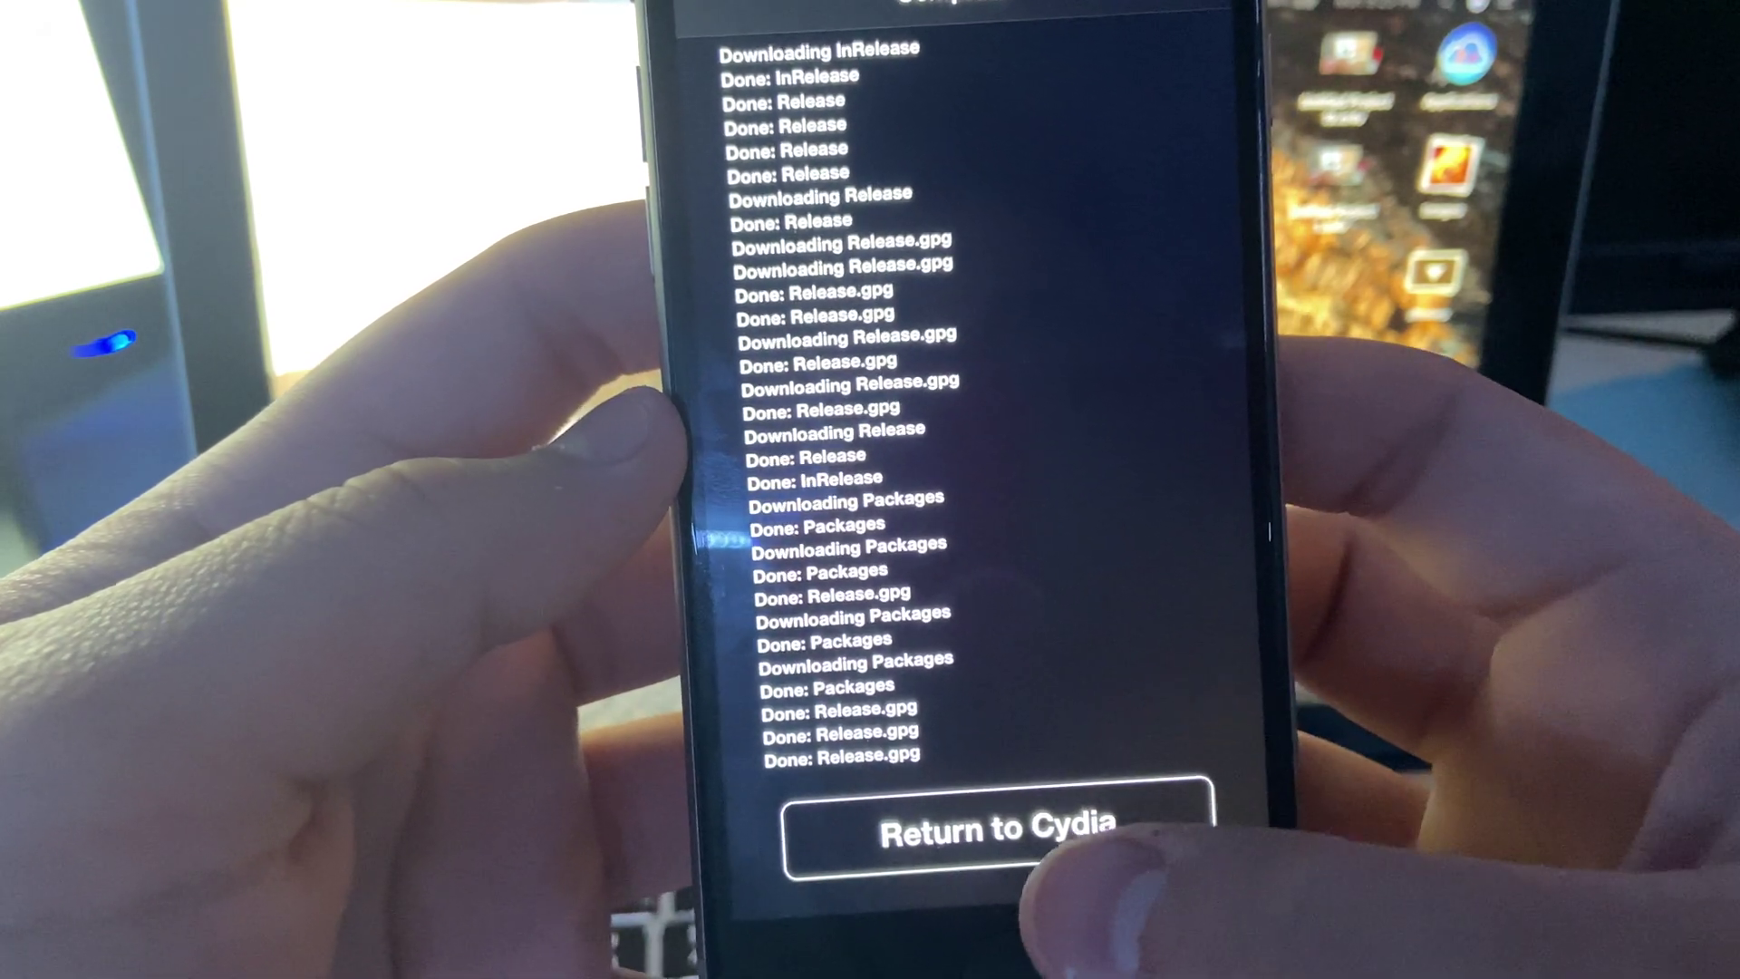
Step: Return to Cydia from the completed source refresh log
left_click(1015, 848)
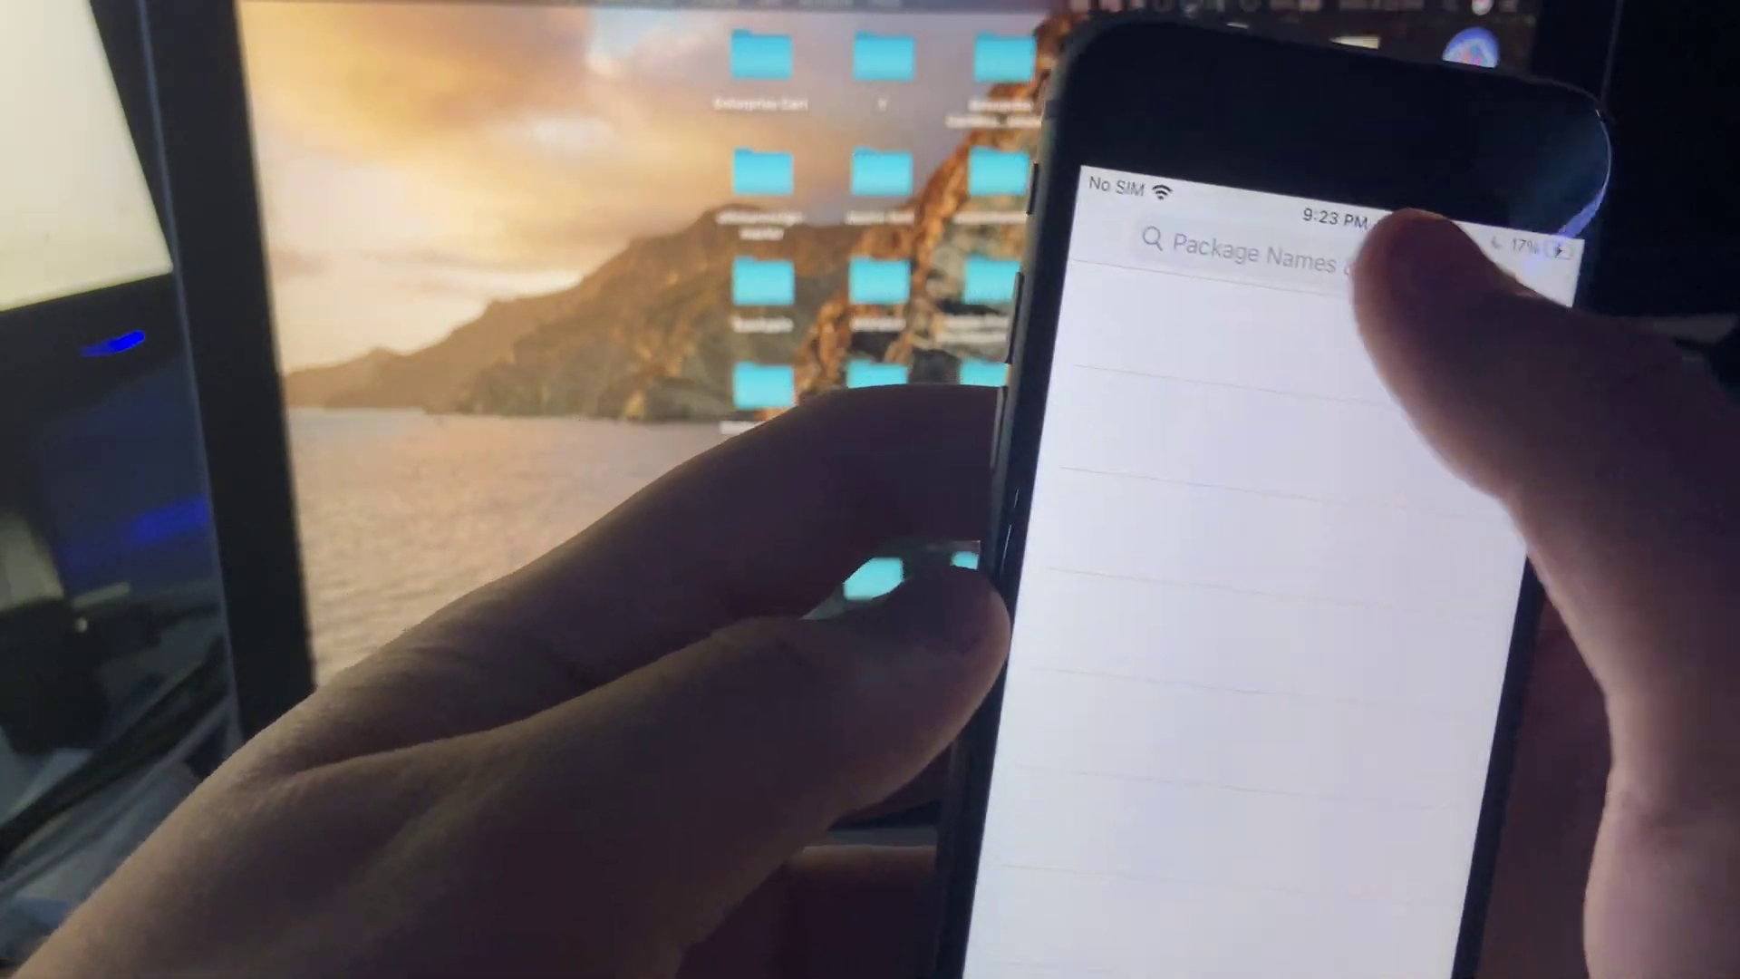
Step: Search for 'Instal' and open the Installer 5.0.3-2 package by AppTapp
left_click(1244, 259)
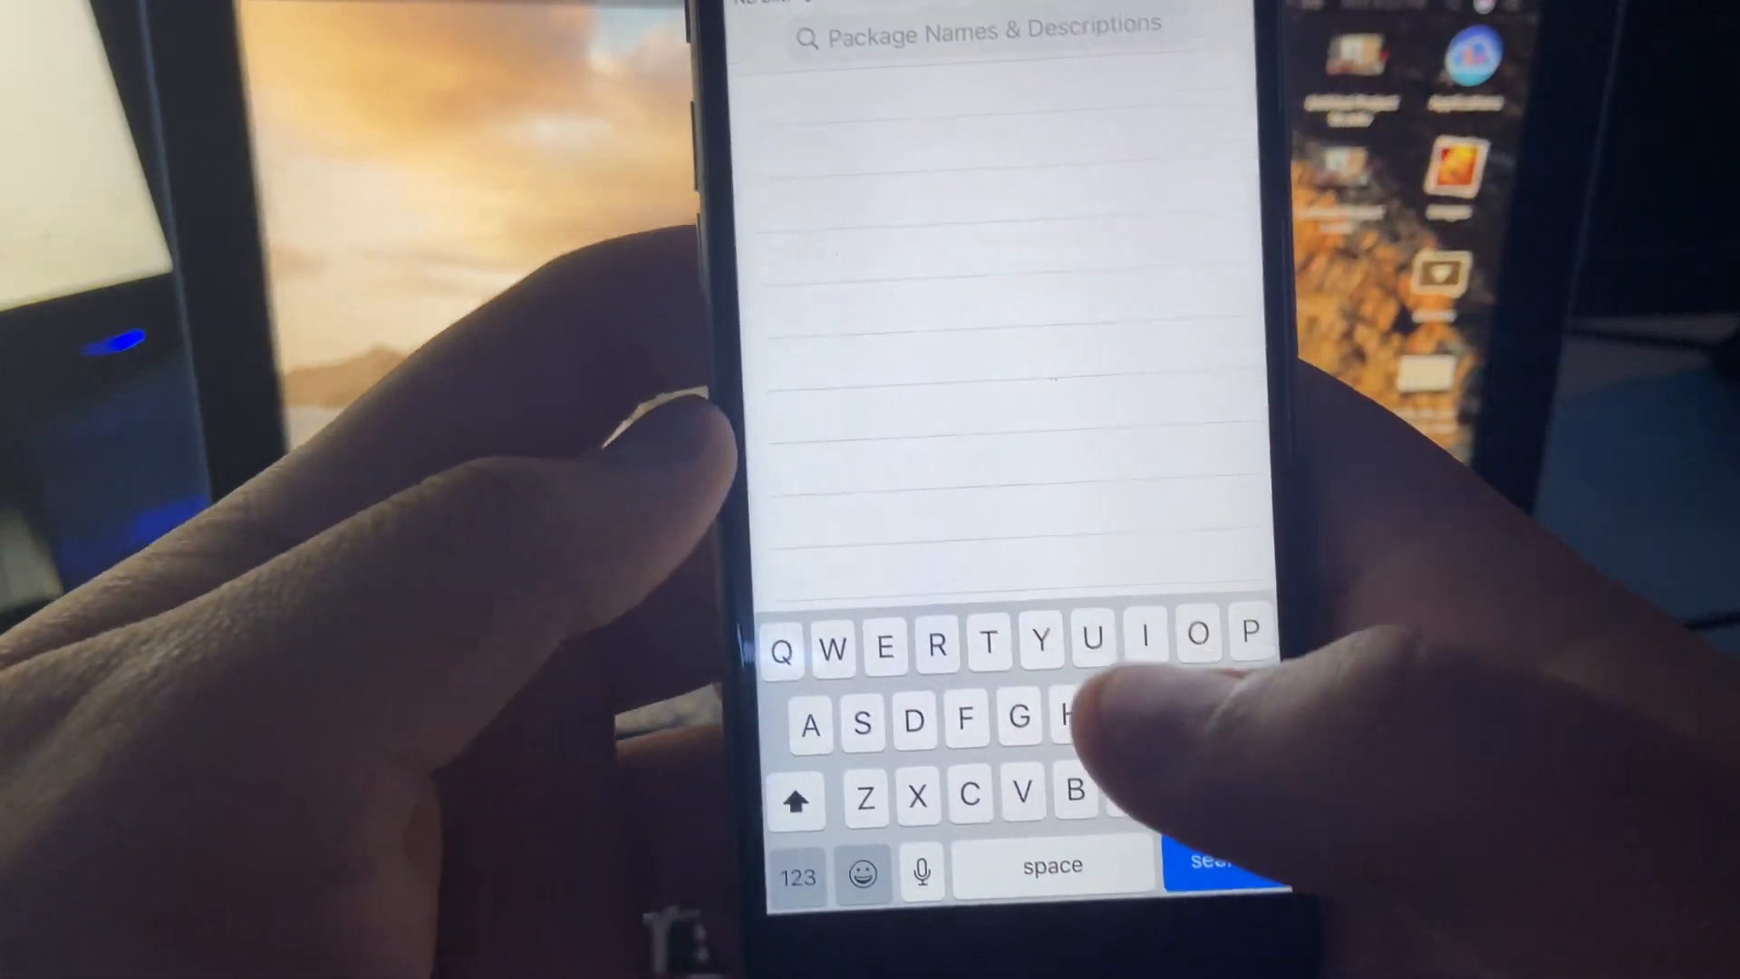
type("In")
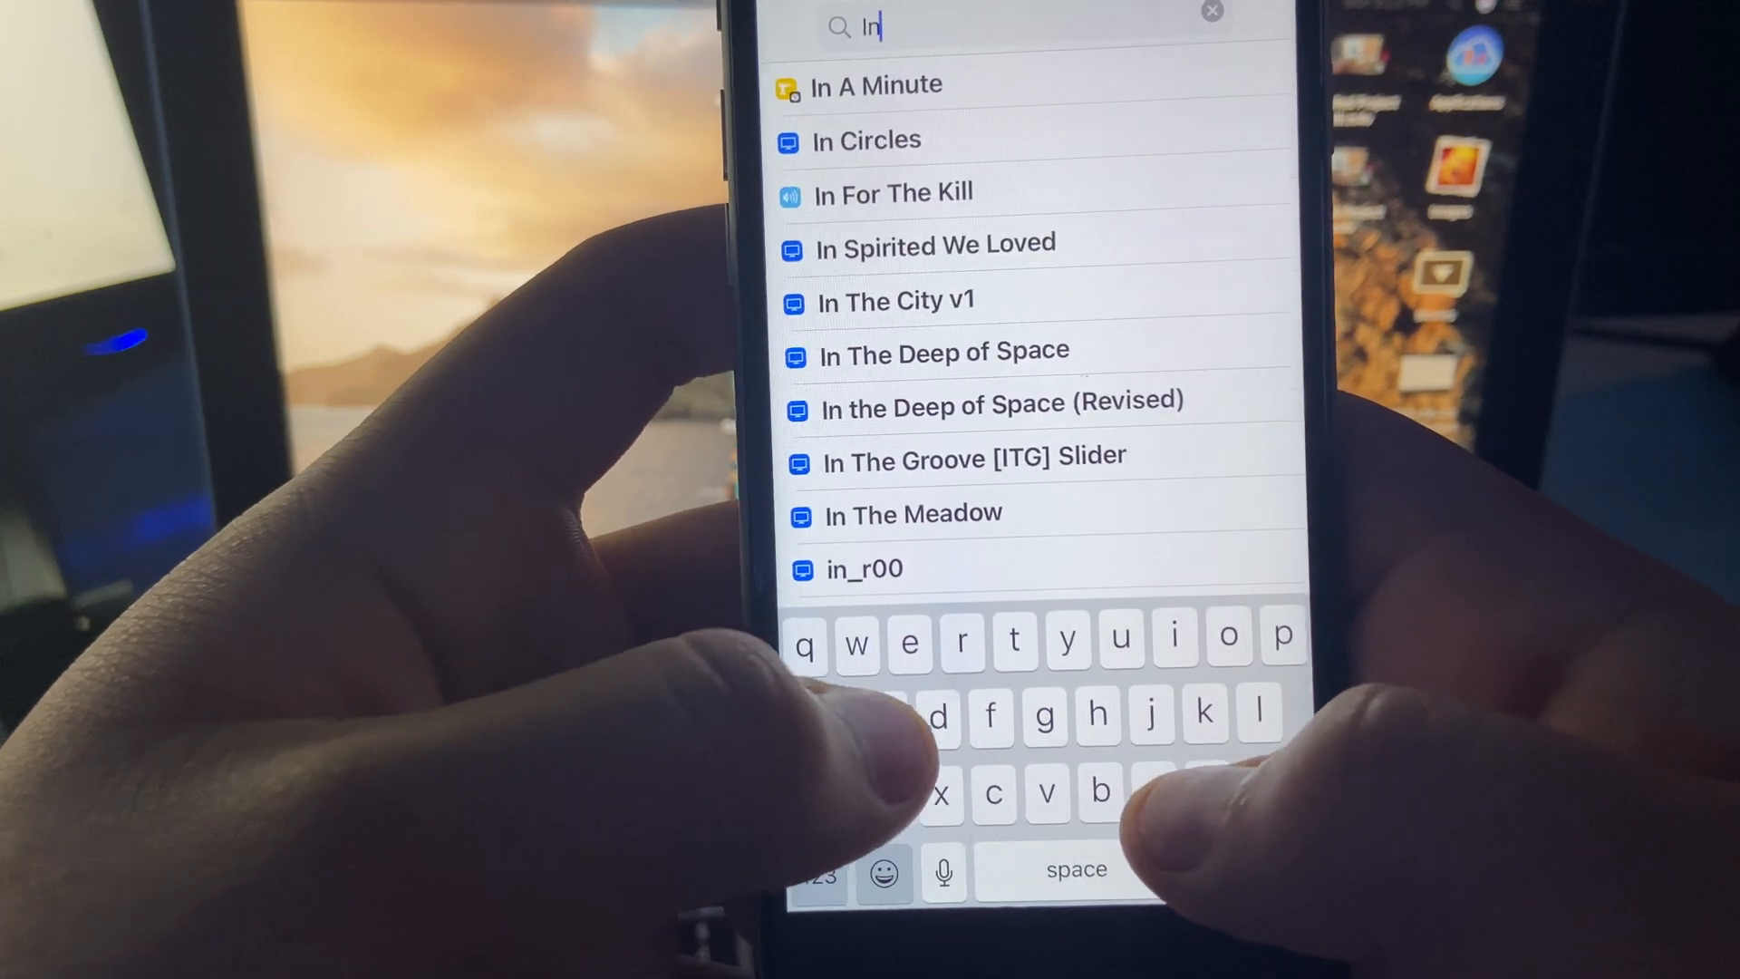
type("stal")
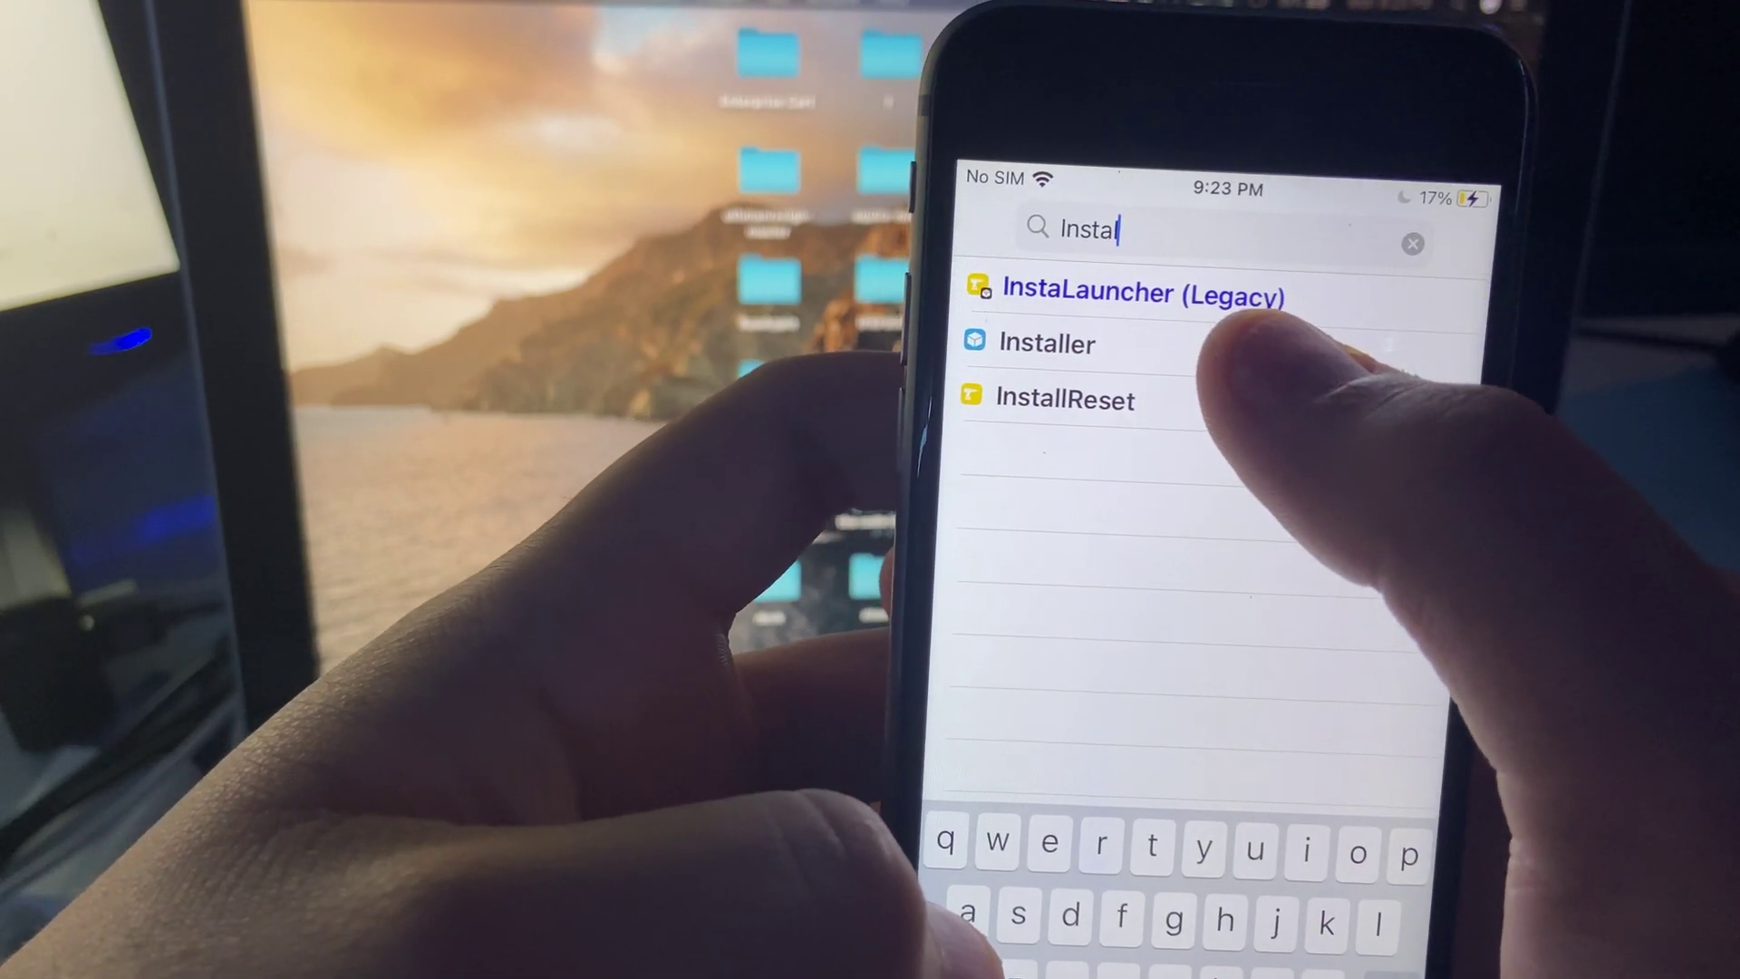
left_click(1047, 343)
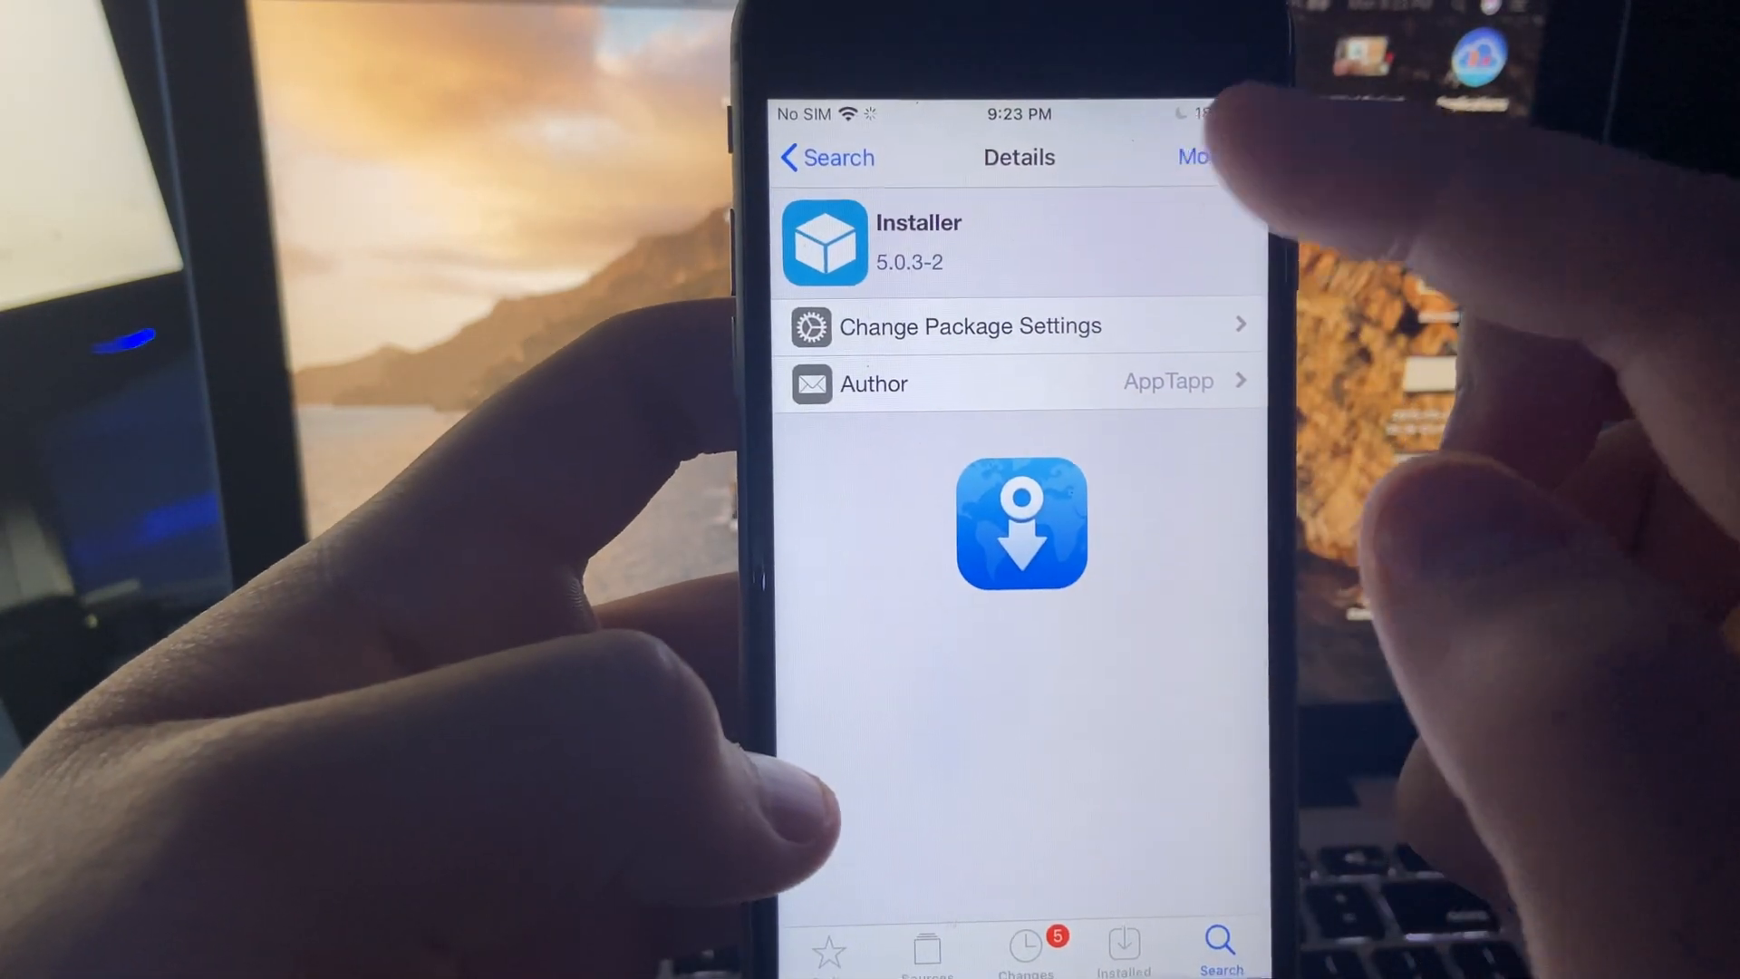
Step: Confirm installation of Installer 5.0.3-2 via Modify > Install, starting the 23.0 MB download
left_click(1258, 159)
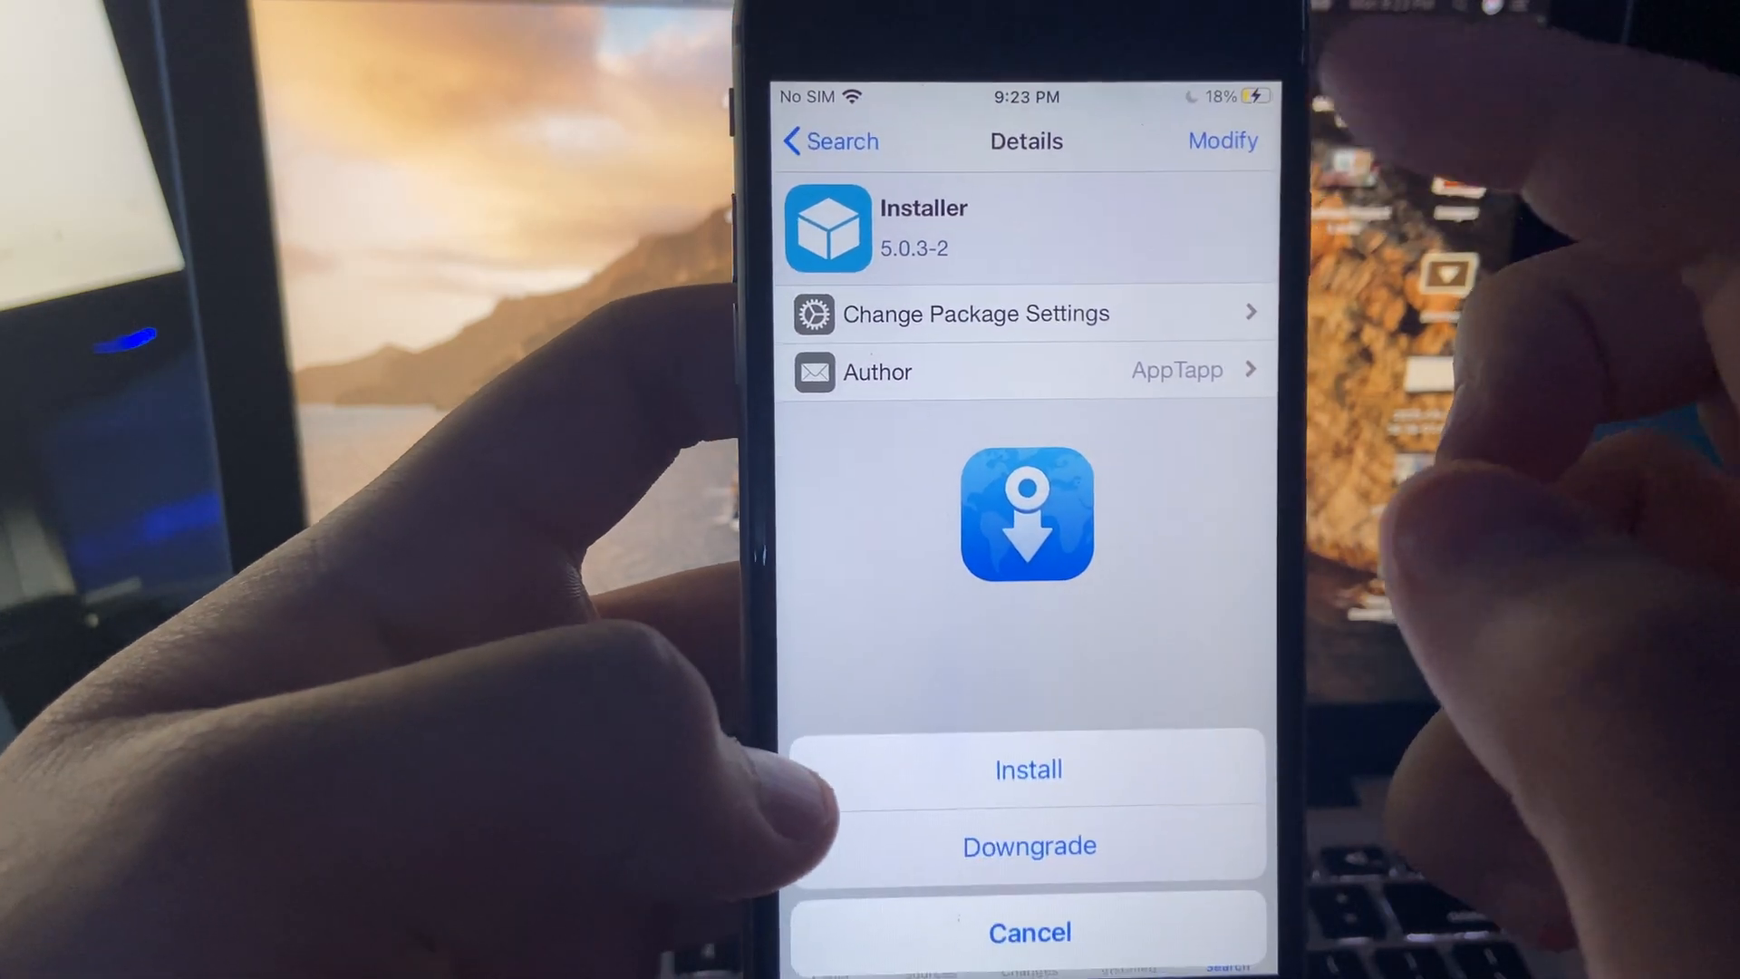
left_click(1040, 762)
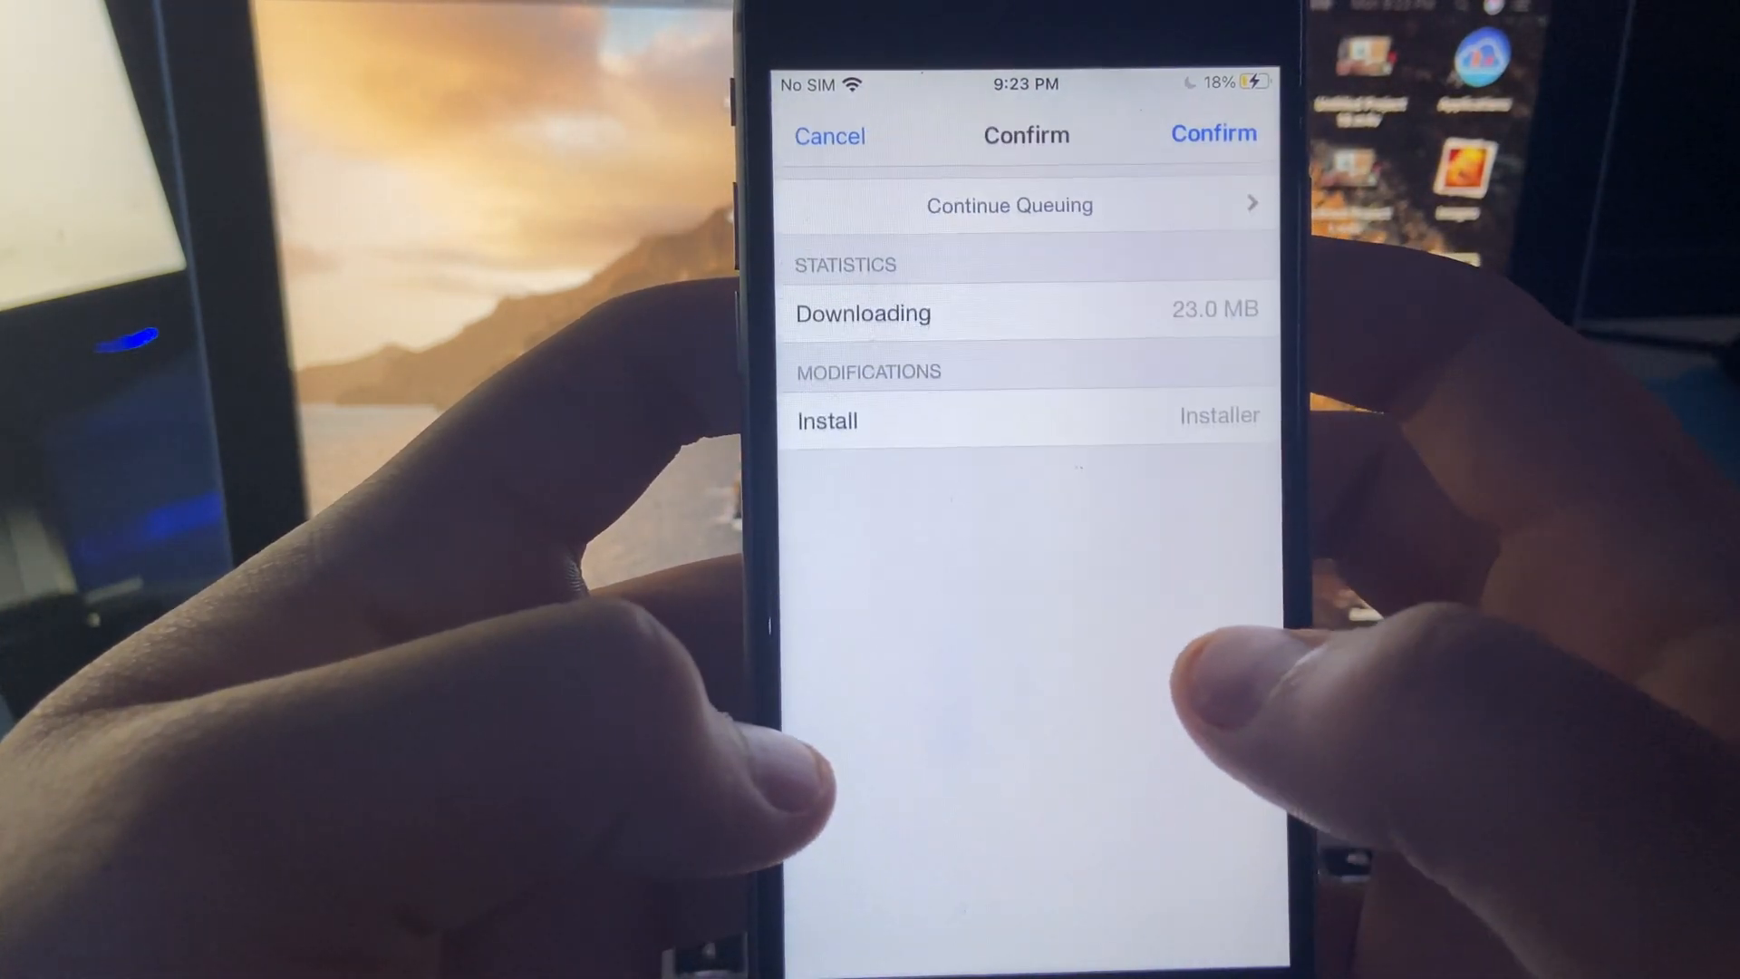
left_click(1230, 128)
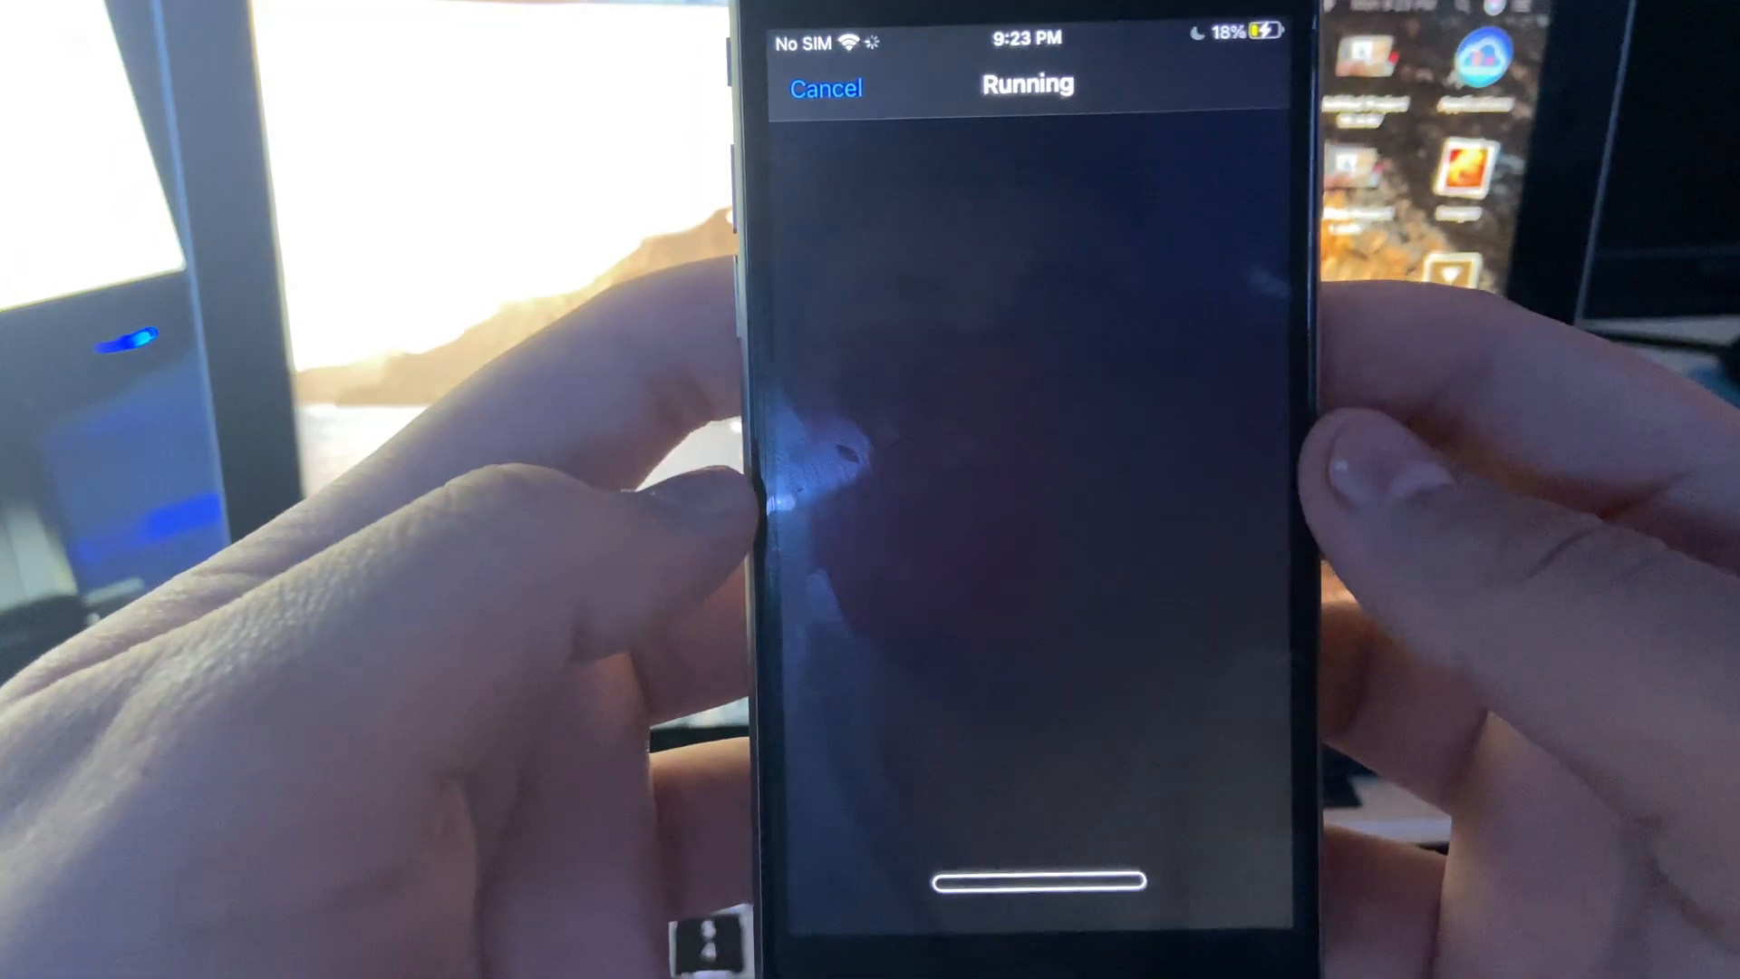